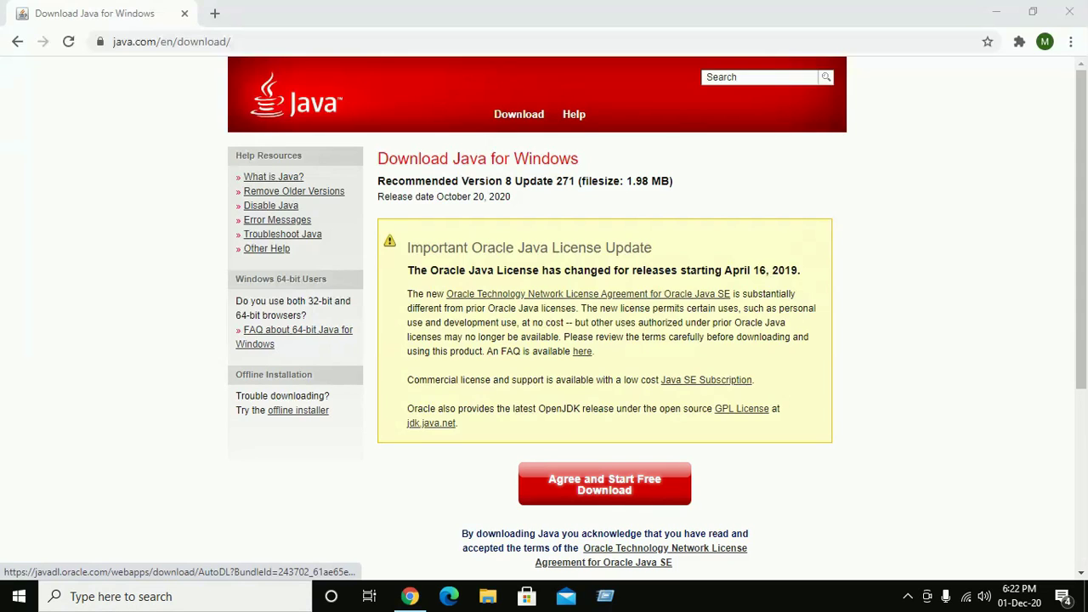
Download JavaSetup8u271.exe from java.com and launch the installer from the download bar
click(614, 486)
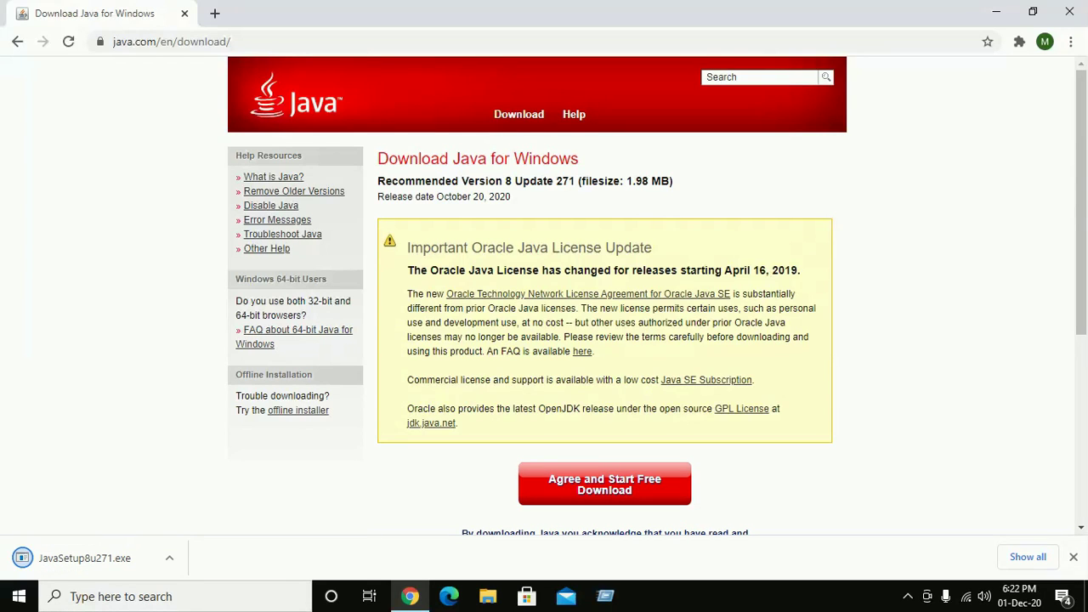
click(85, 558)
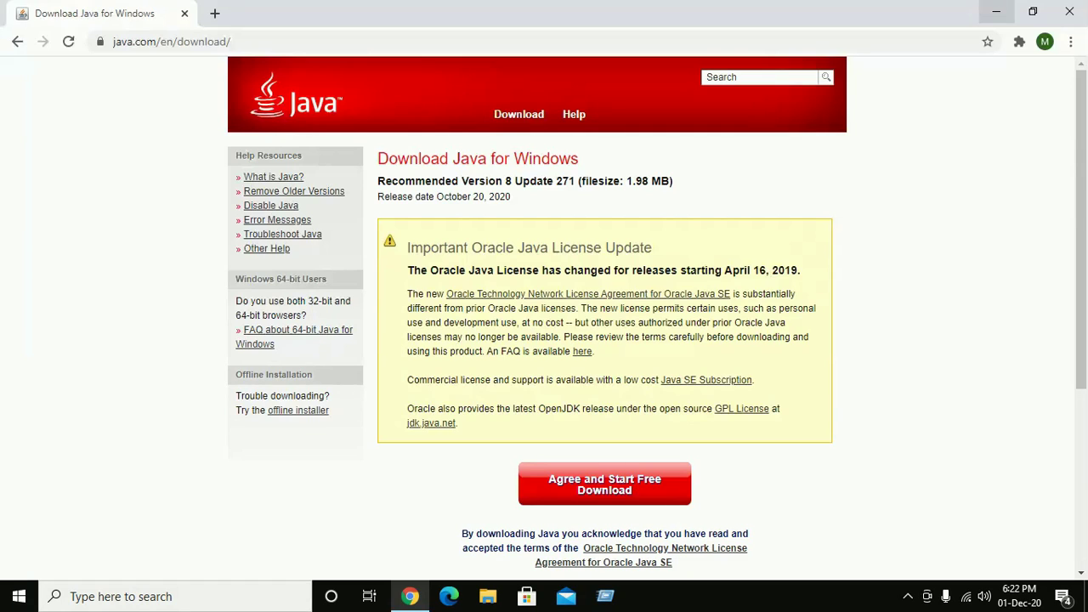
Minimize Chrome and accept the license terms in the Java Setup welcome dialog to install
click(997, 12)
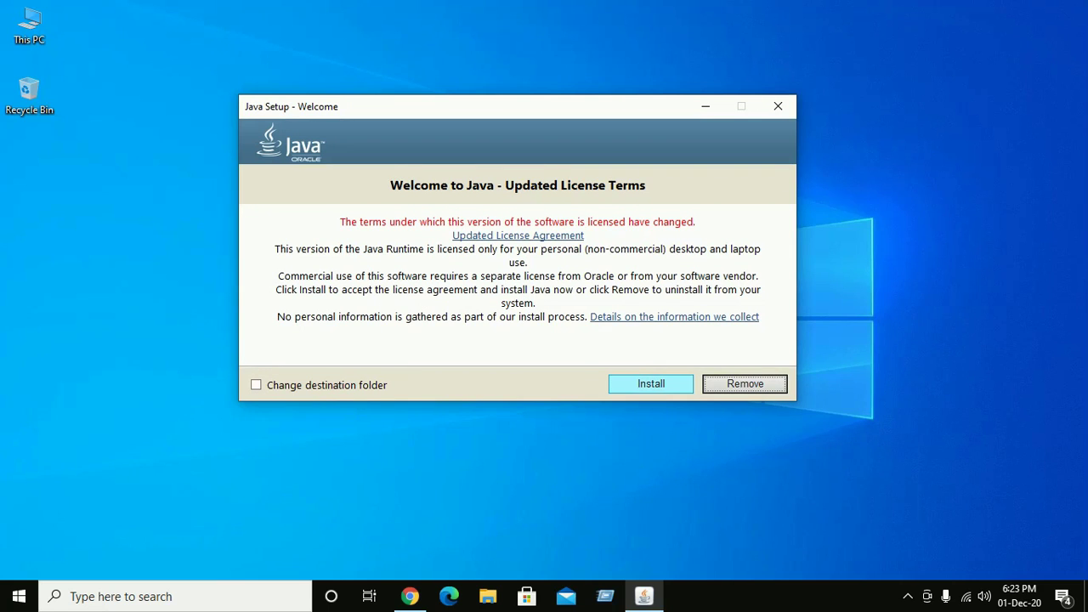
click(651, 383)
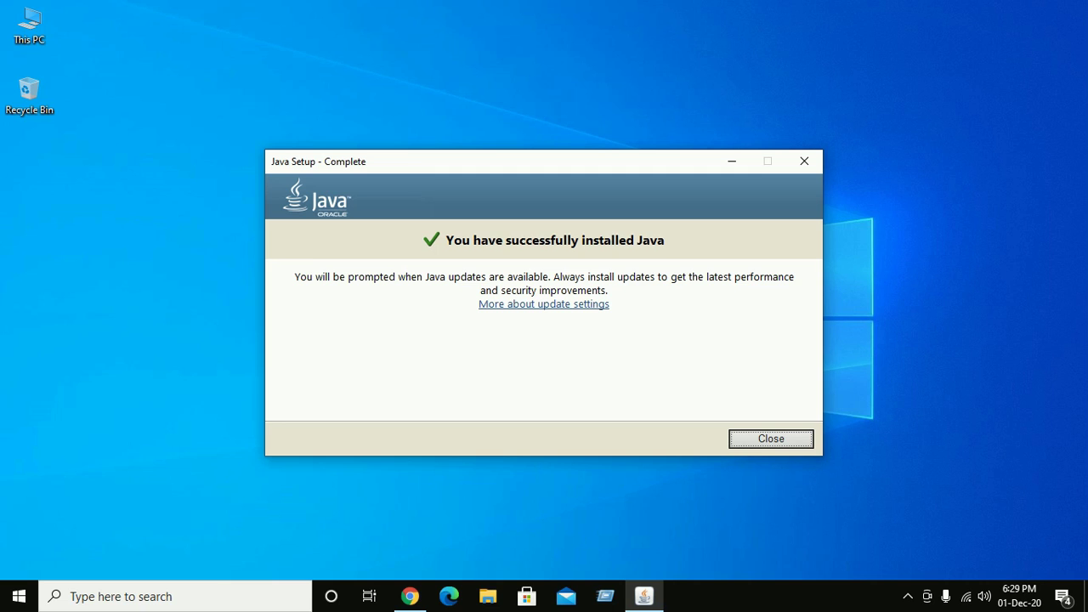
Close the Java Setup completion dialog once installation succeeds
key(Return)
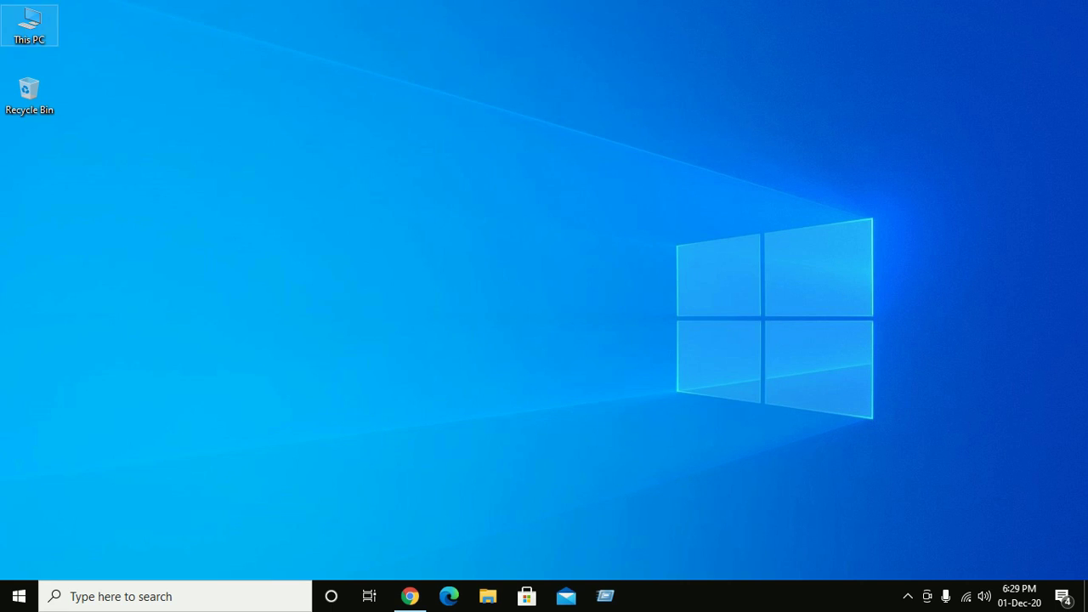
Browse This PC to C:\Program Files\Java\jre1.8.0_271\bin in File Explorer
double_click(29, 25)
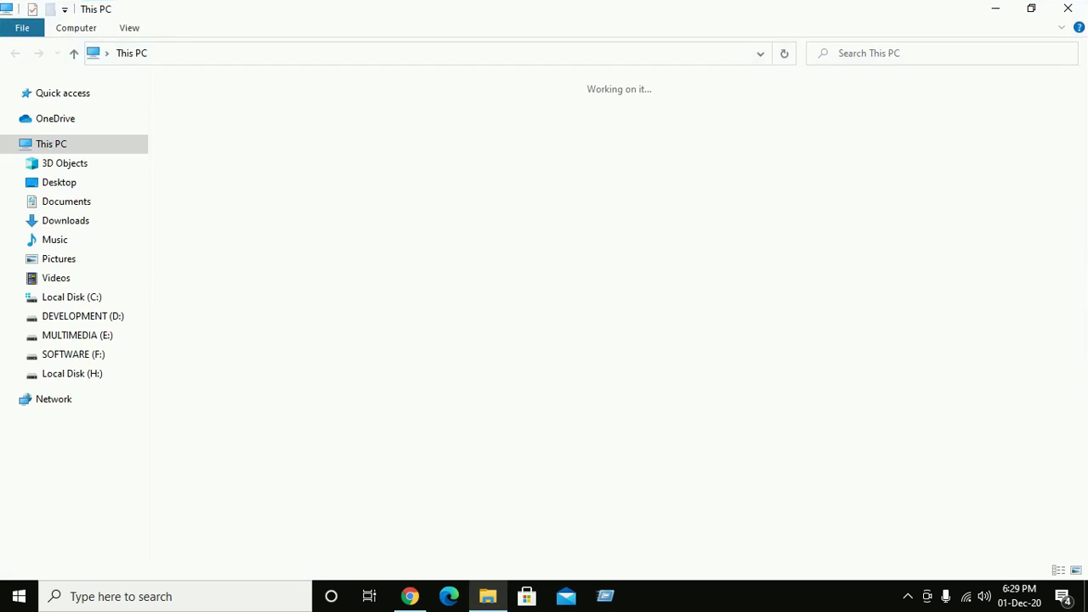
double_click(246, 142)
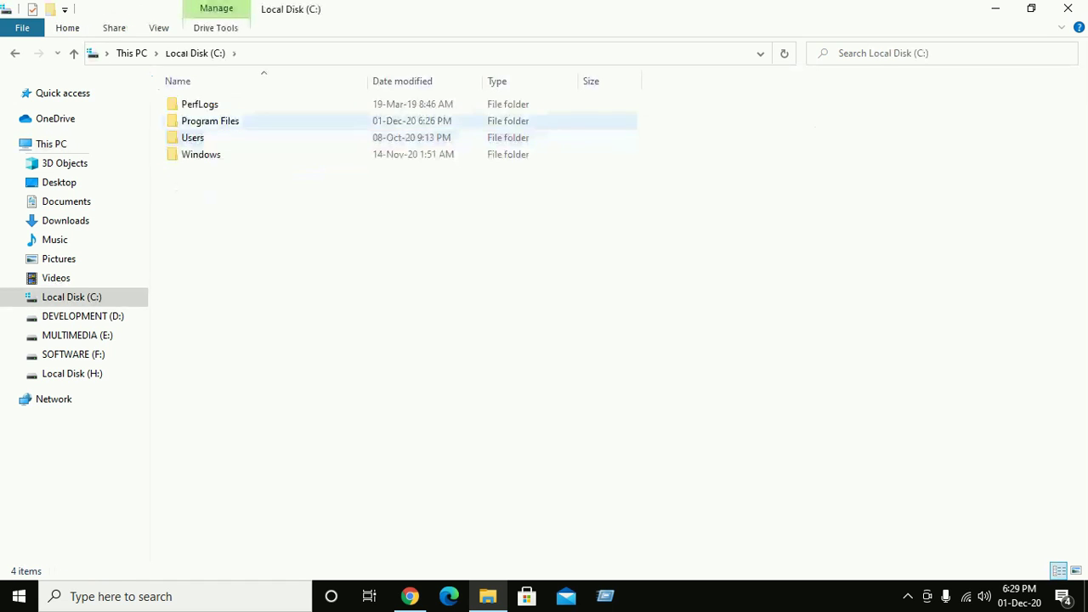
double_click(210, 121)
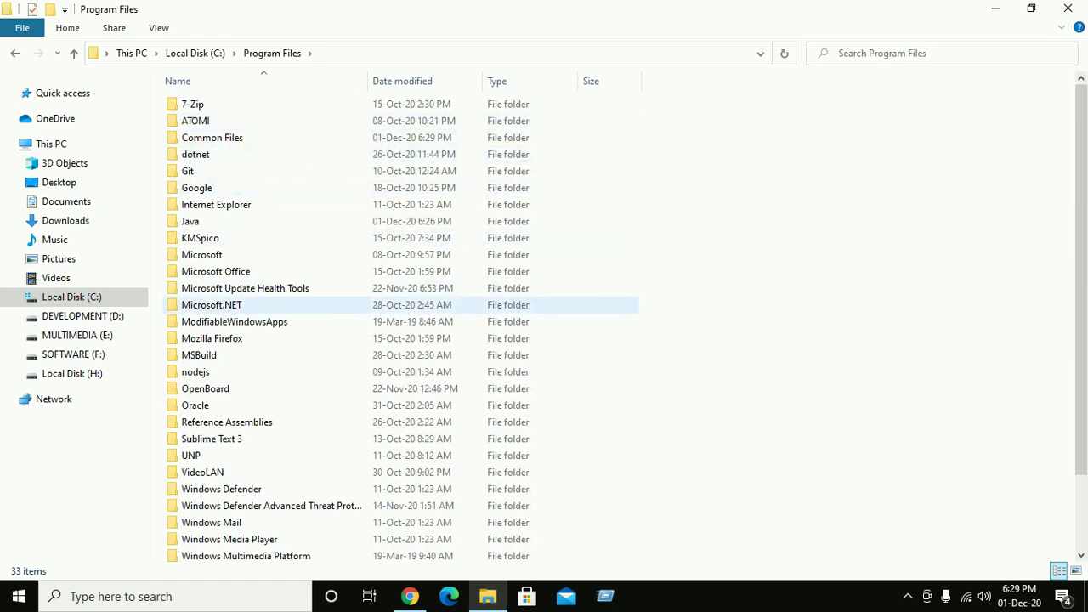
click(190, 221)
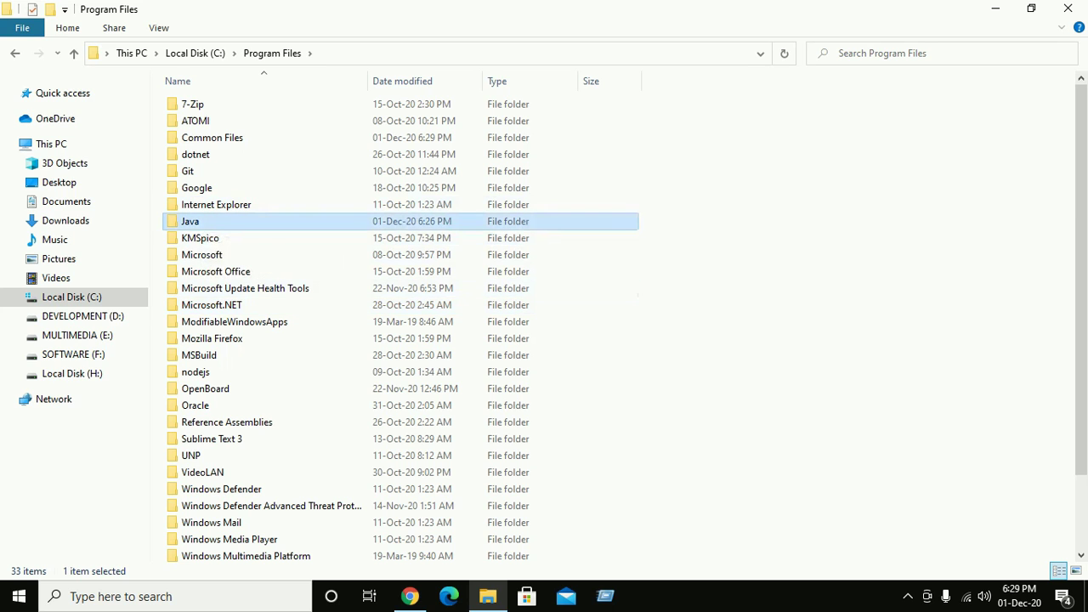
key(Return)
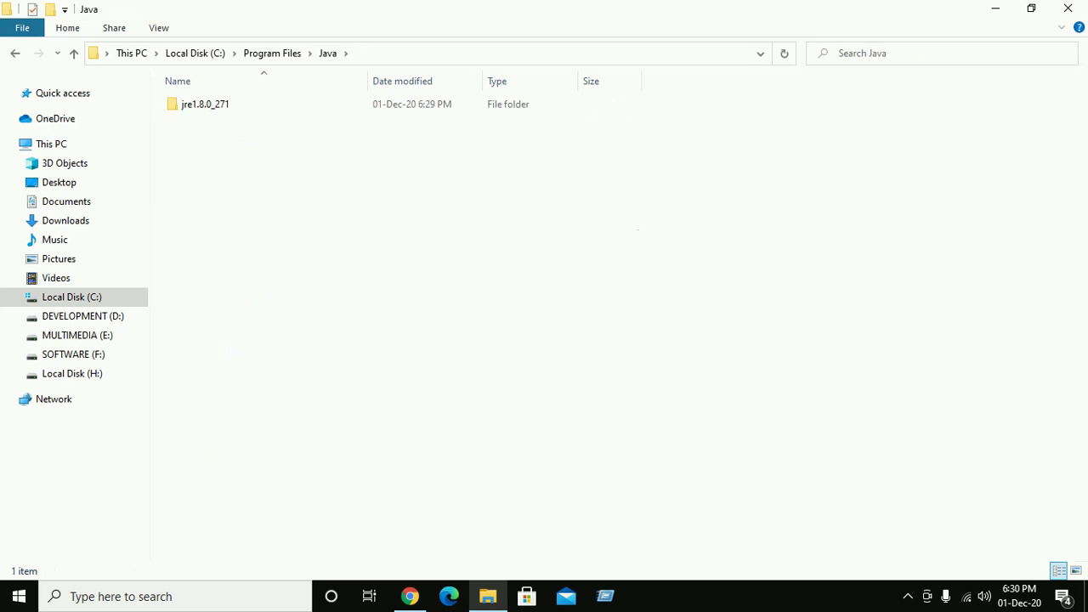
click(255, 104)
key(Return)
click(255, 104)
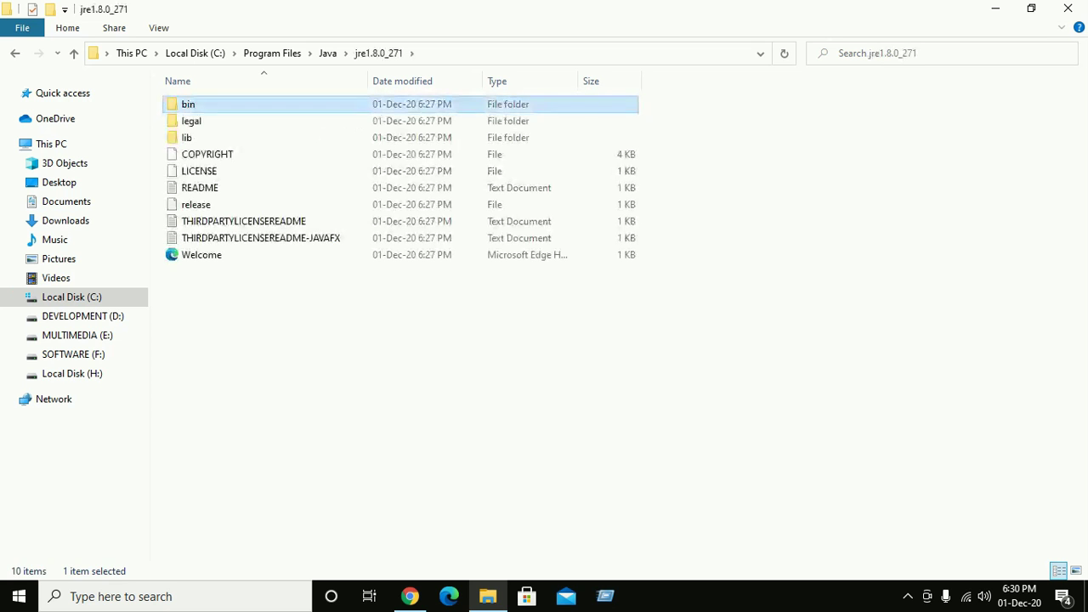
key(Return)
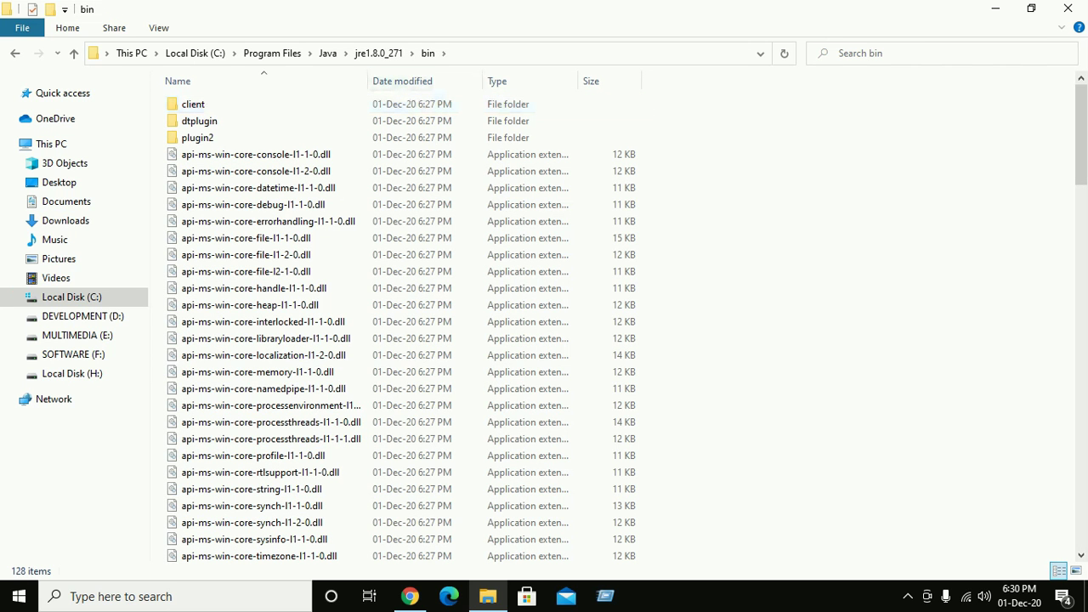
Copy the bin folder's full path from the address bar and minimize File Explorer
click(510, 53)
click(510, 53)
key(ctrl+a)
key(ctrl+c)
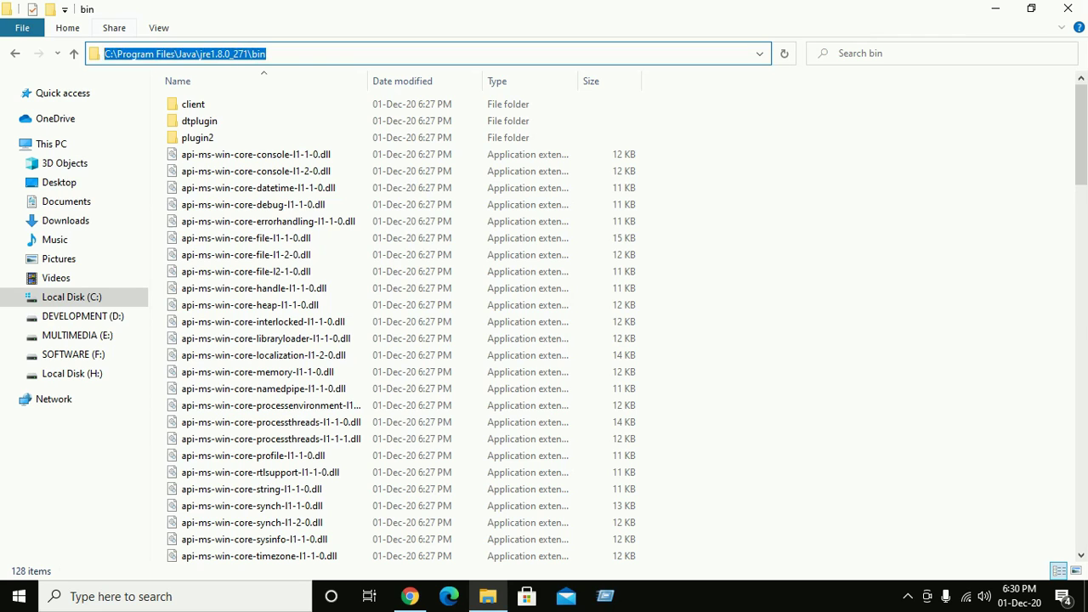
key(Escape)
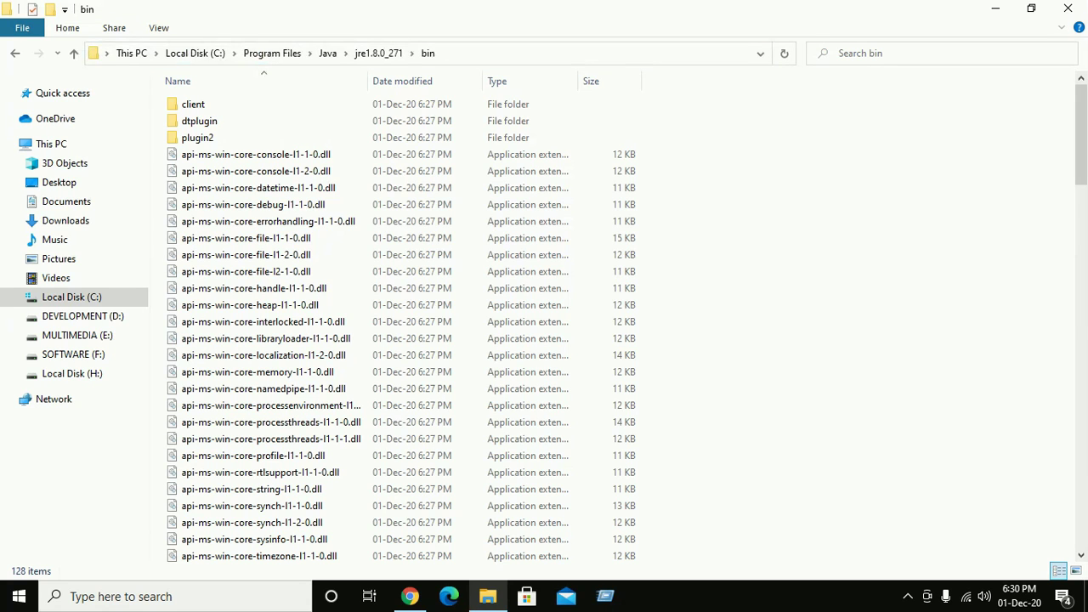
click(996, 8)
Search 'system va' to open System Properties, then open its Environment Variables dialog
click(127, 596)
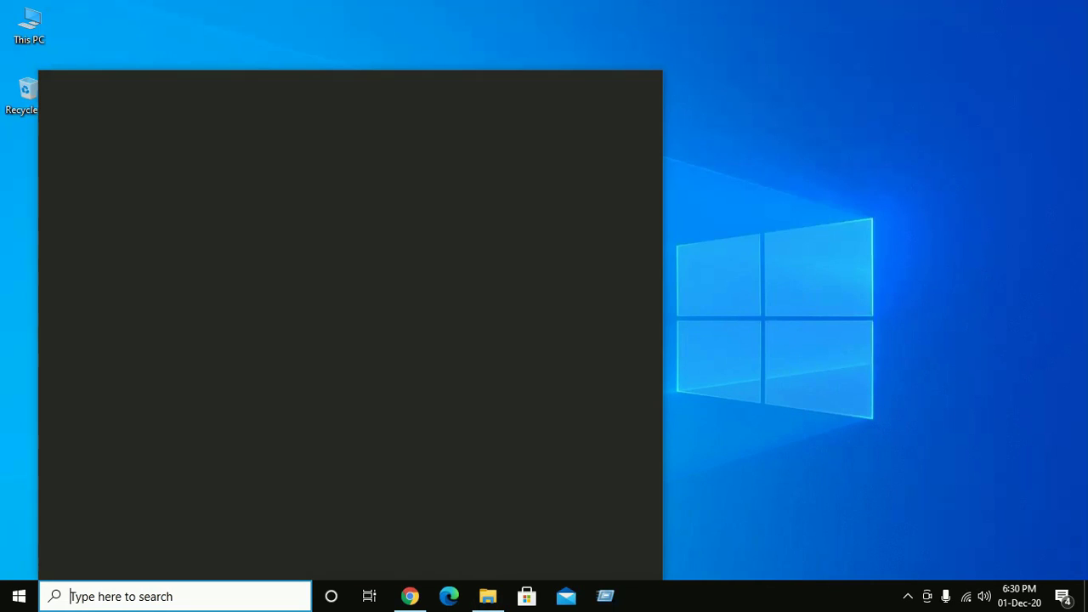
text(syste)
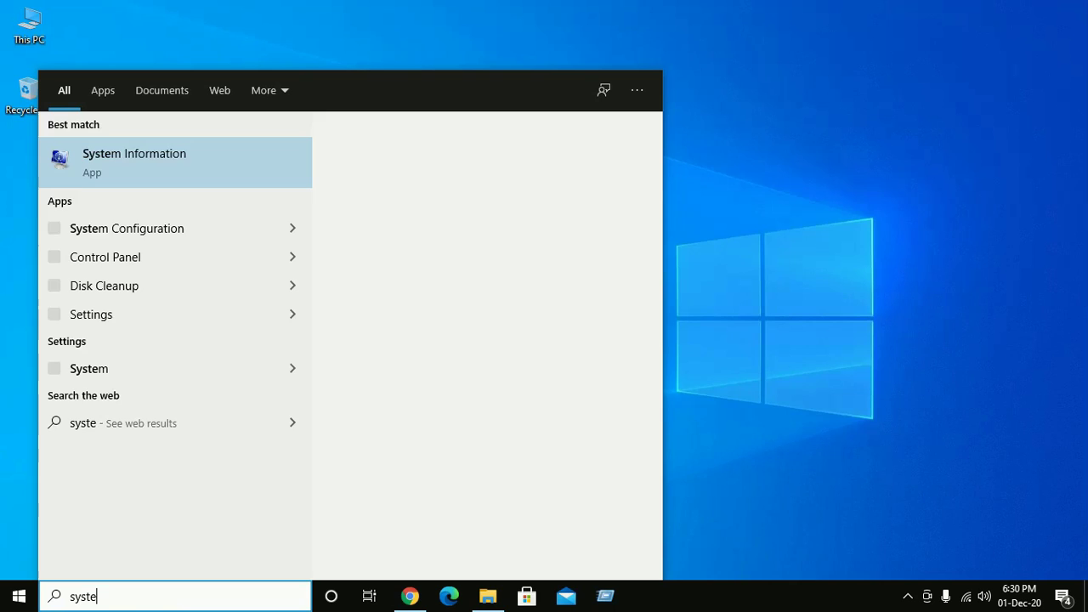
text(m)
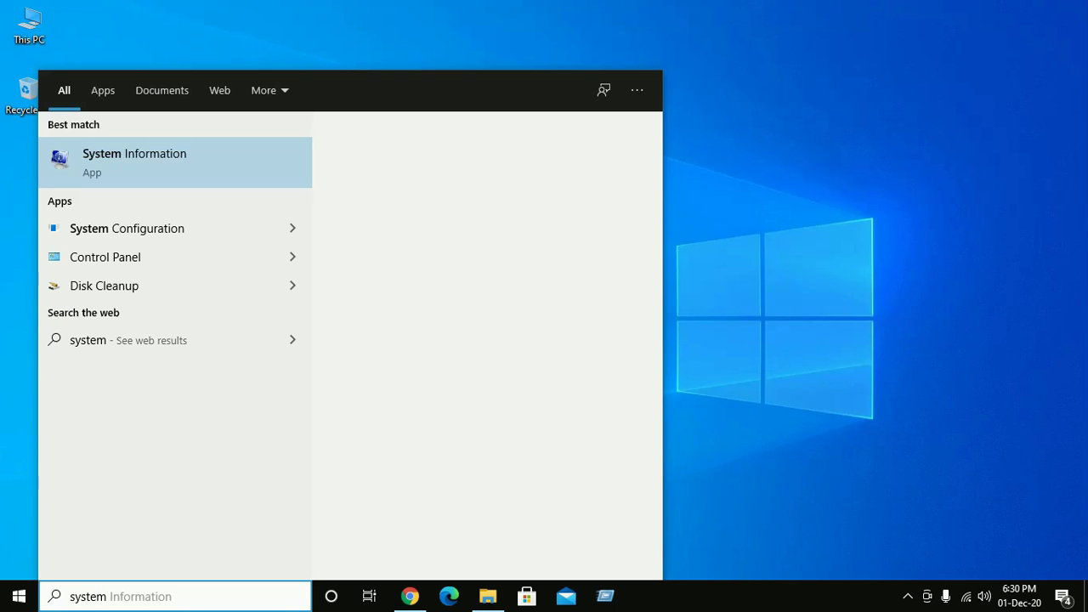
text( va)
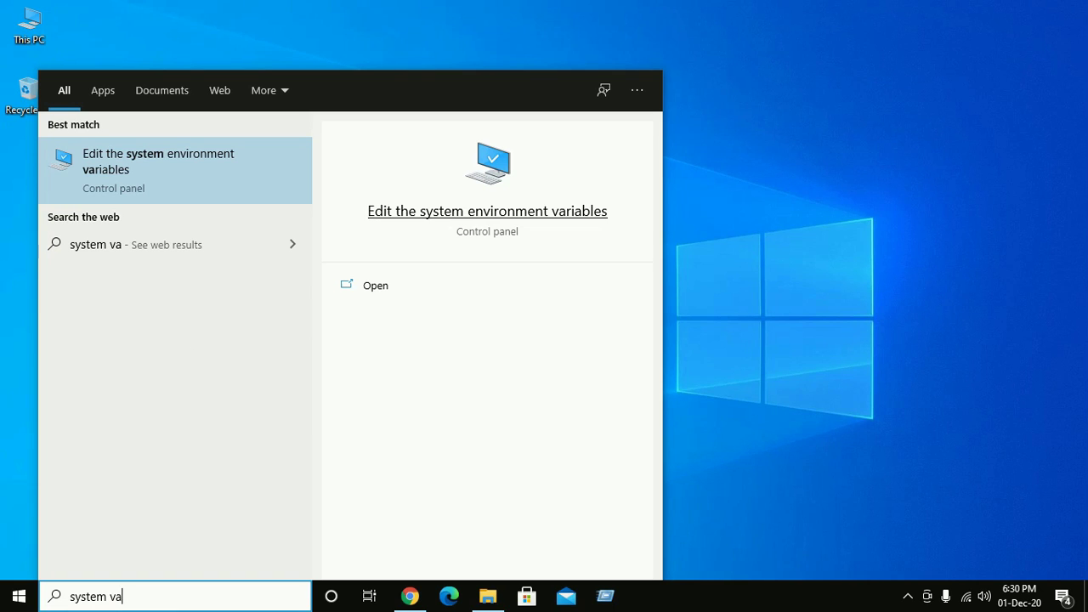
key(Return)
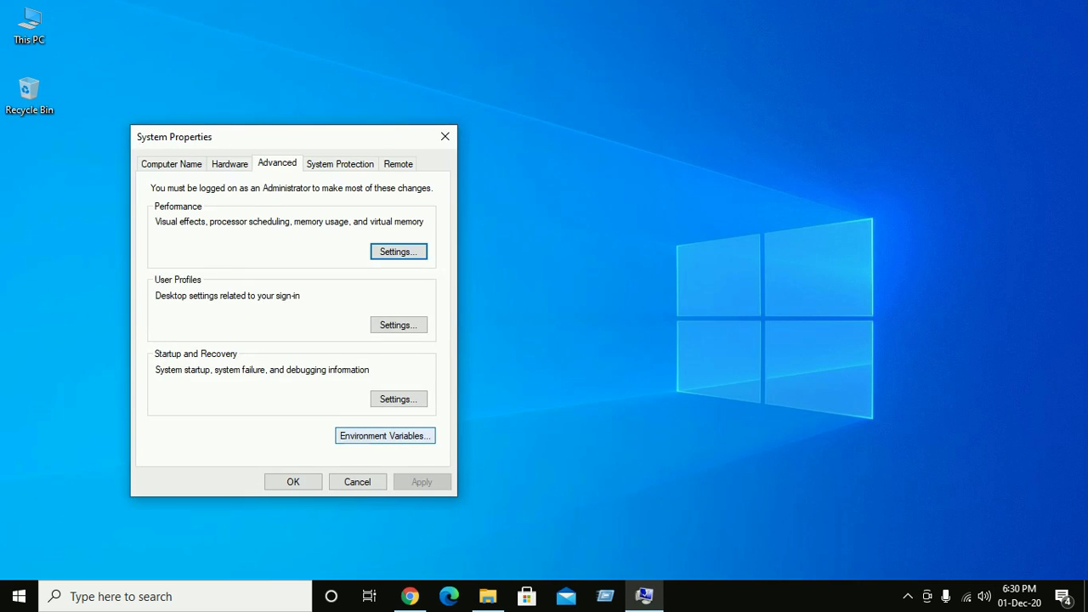
click(385, 435)
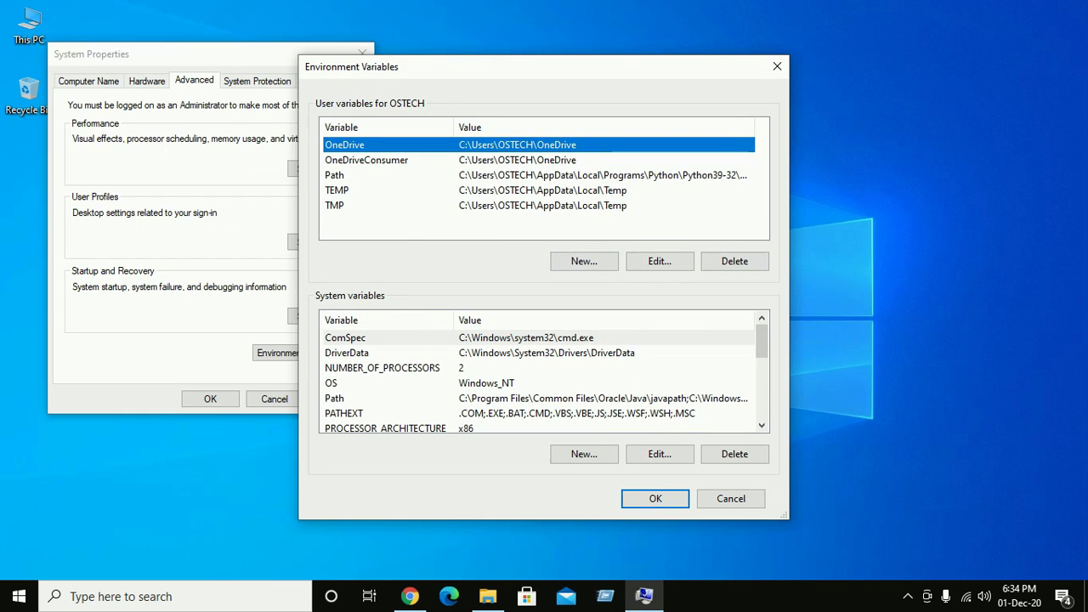
Add C:\Program Files\Java\jre1.8.0_271\bin as a new entry in the user Path and save
click(382, 175)
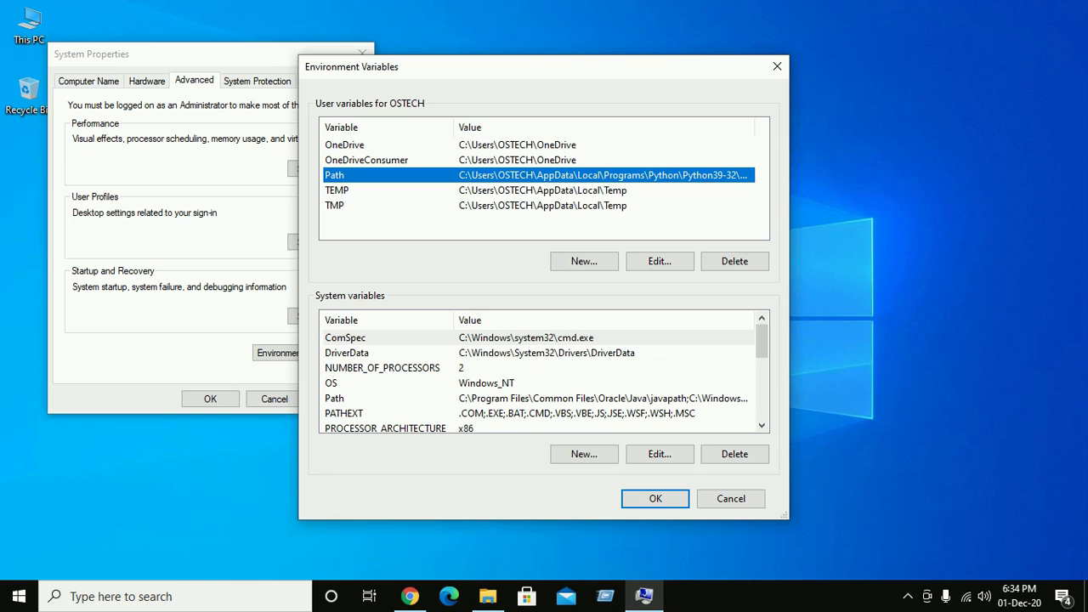
click(660, 261)
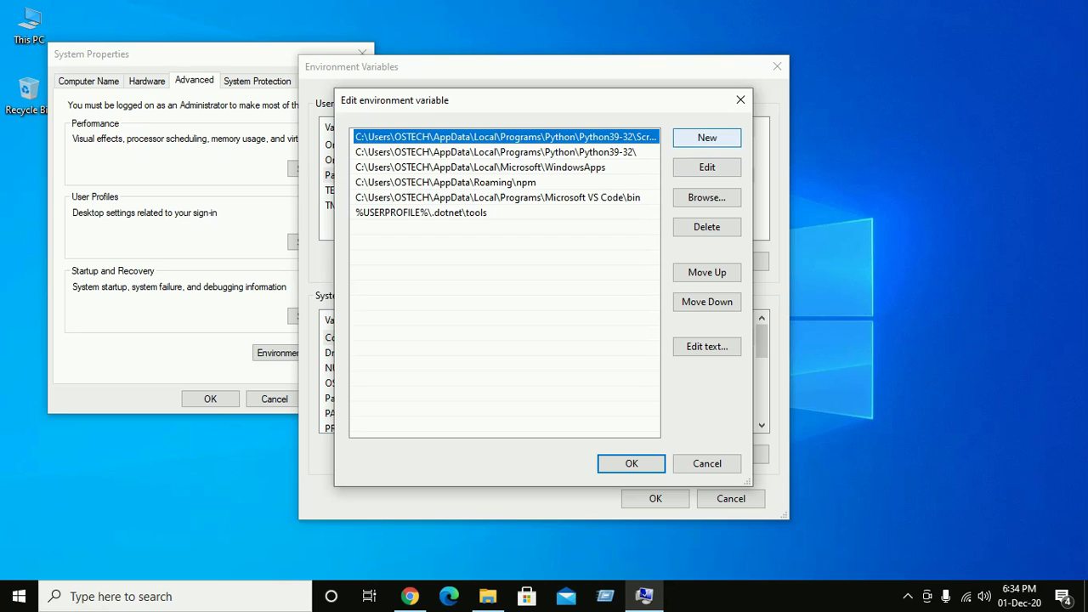
click(706, 138)
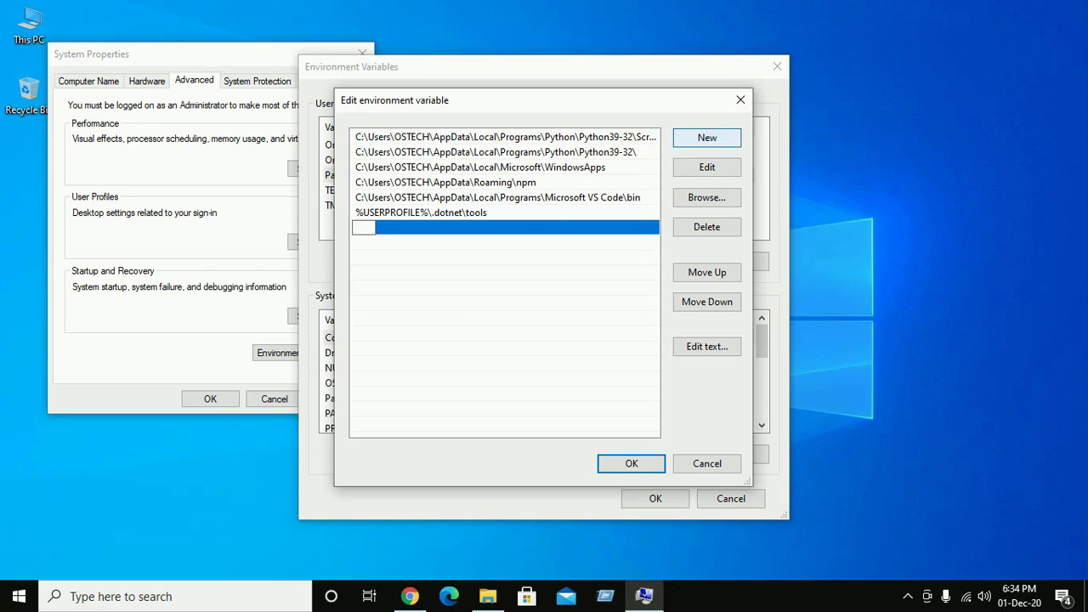
key(ctrl+v)
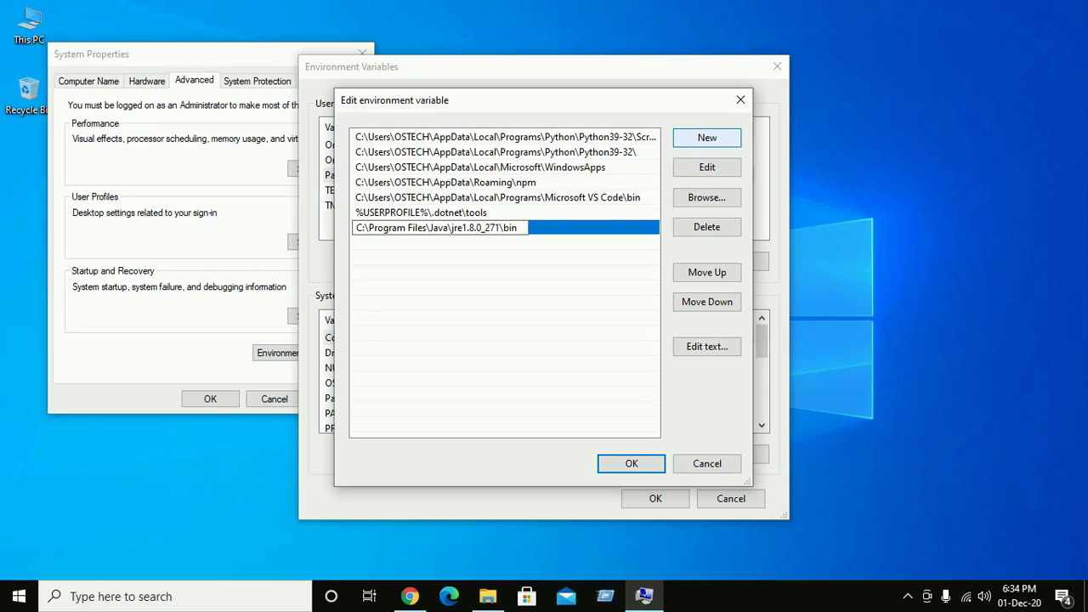
key(Return)
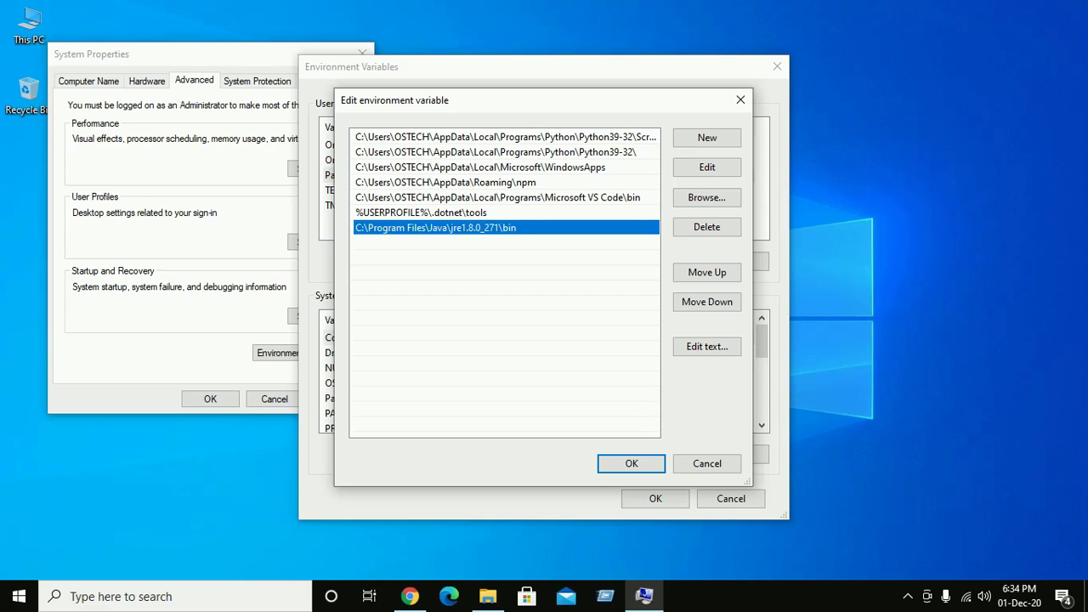
click(632, 463)
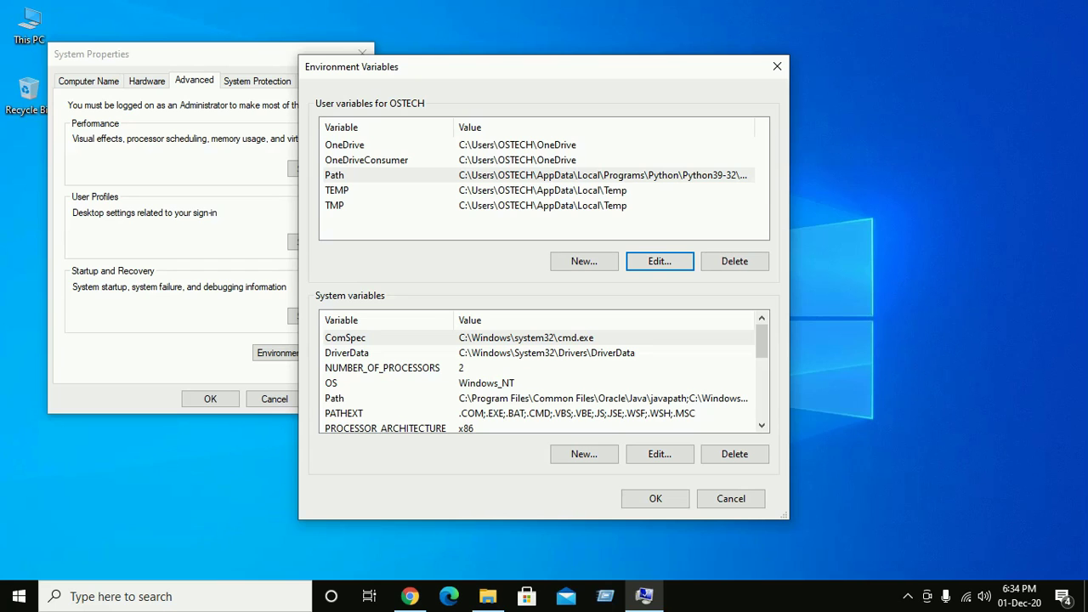
Replace the old Java entry in the system Path with the pasted jre1.8.0_271 bin path
click(334, 398)
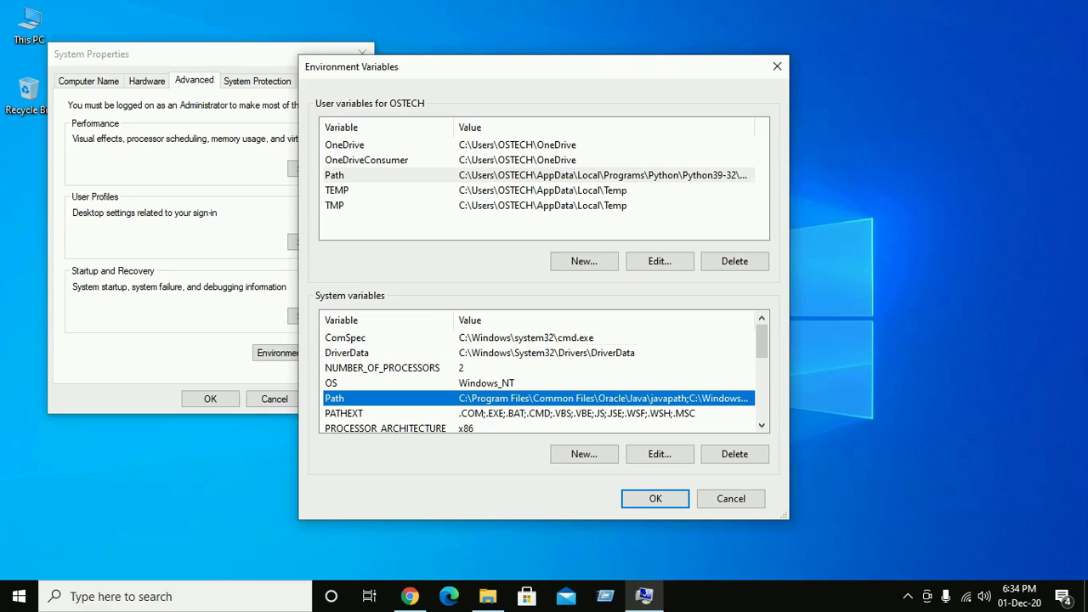
click(659, 454)
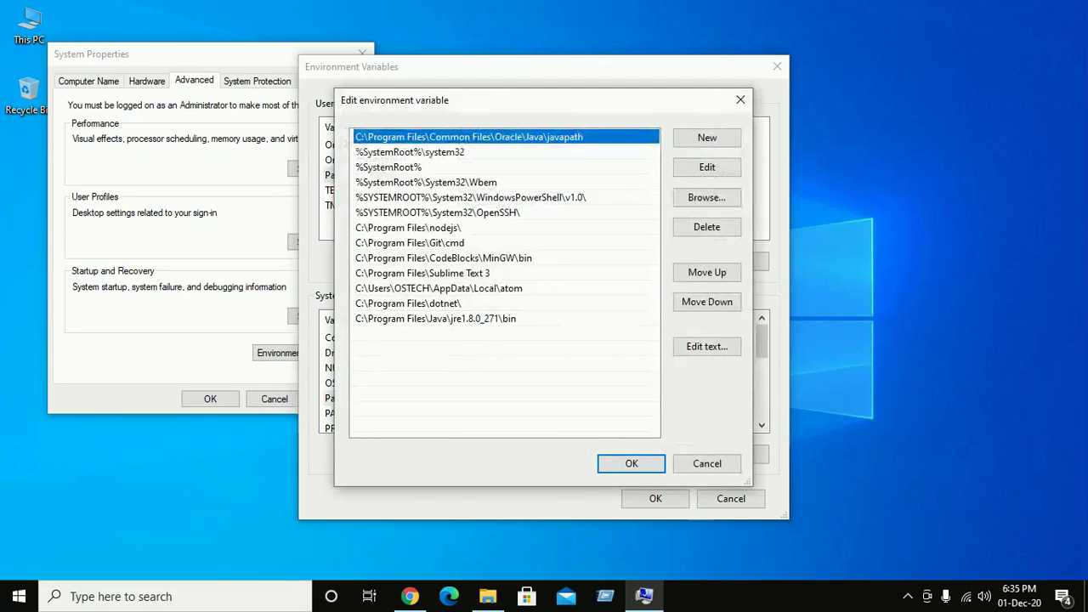
click(435, 318)
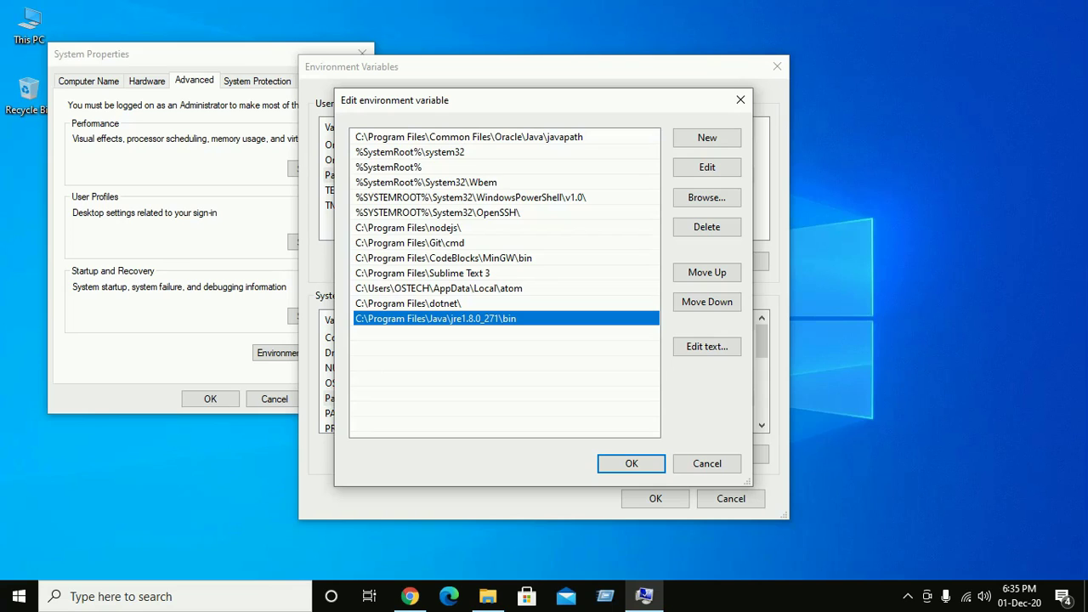
click(707, 226)
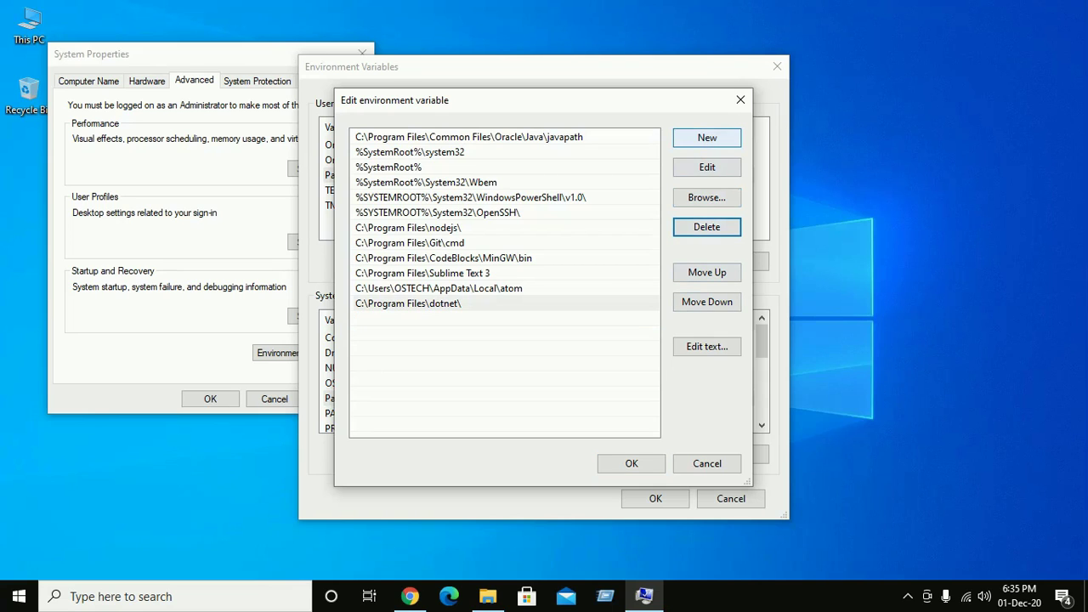
click(706, 137)
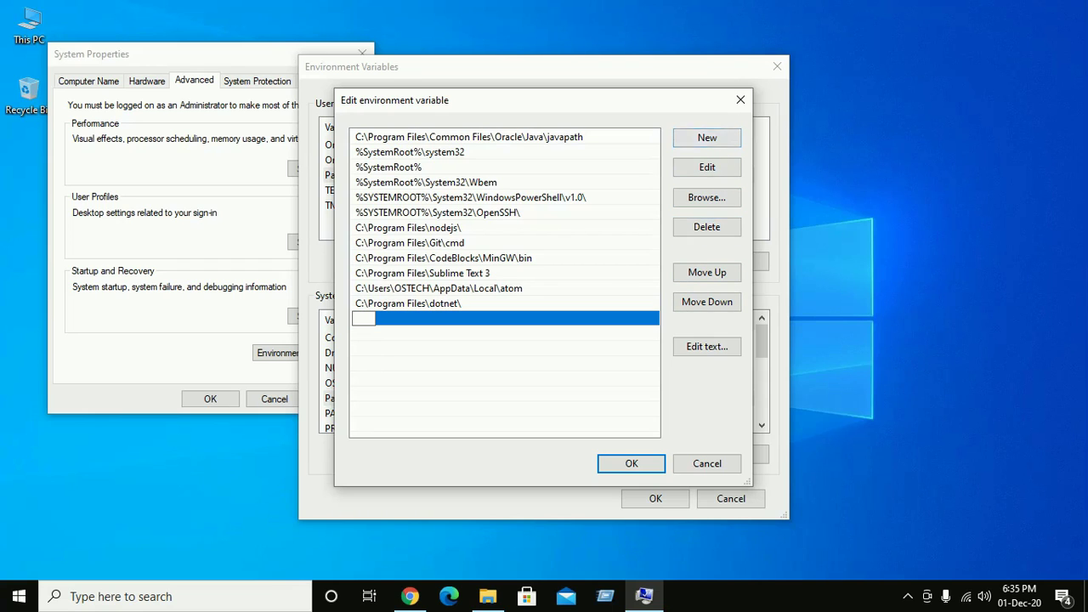
key(ctrl+v)
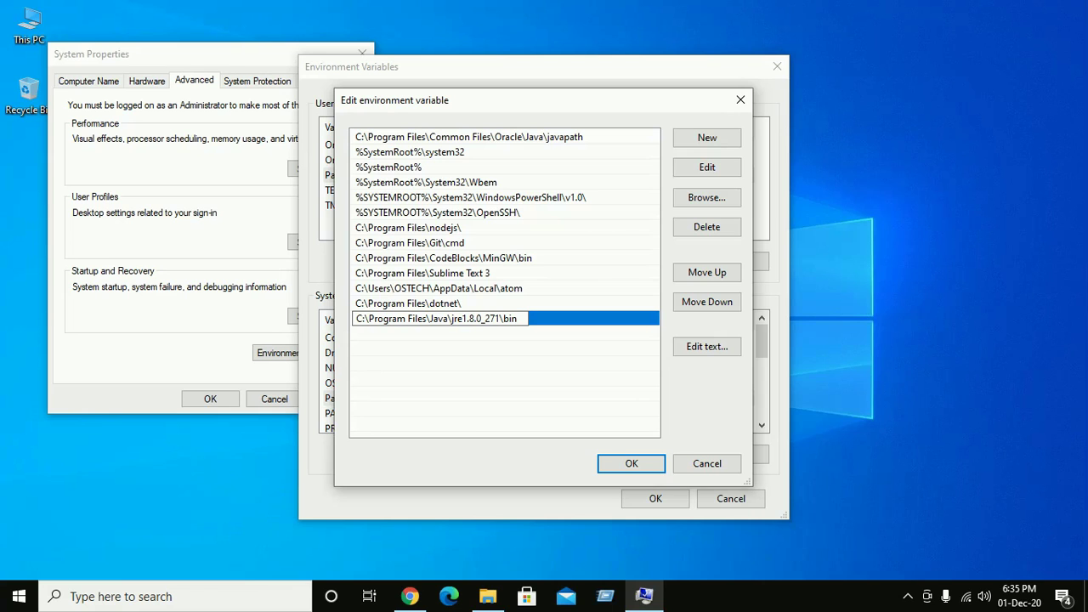
click(632, 463)
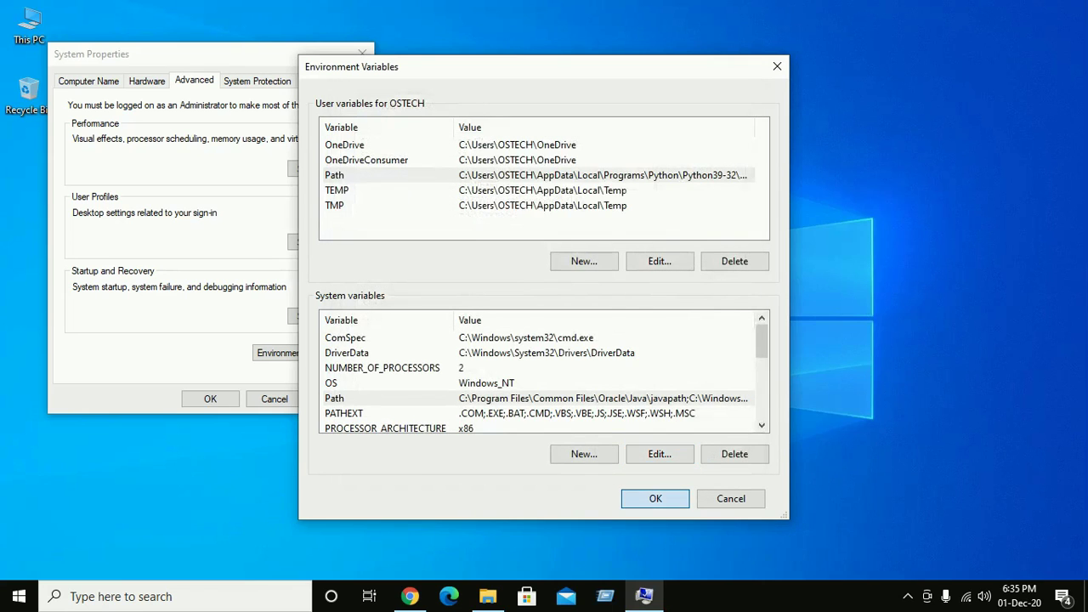
Confirm and close Environment Variables and System Properties, then refresh the desktop
key(Return)
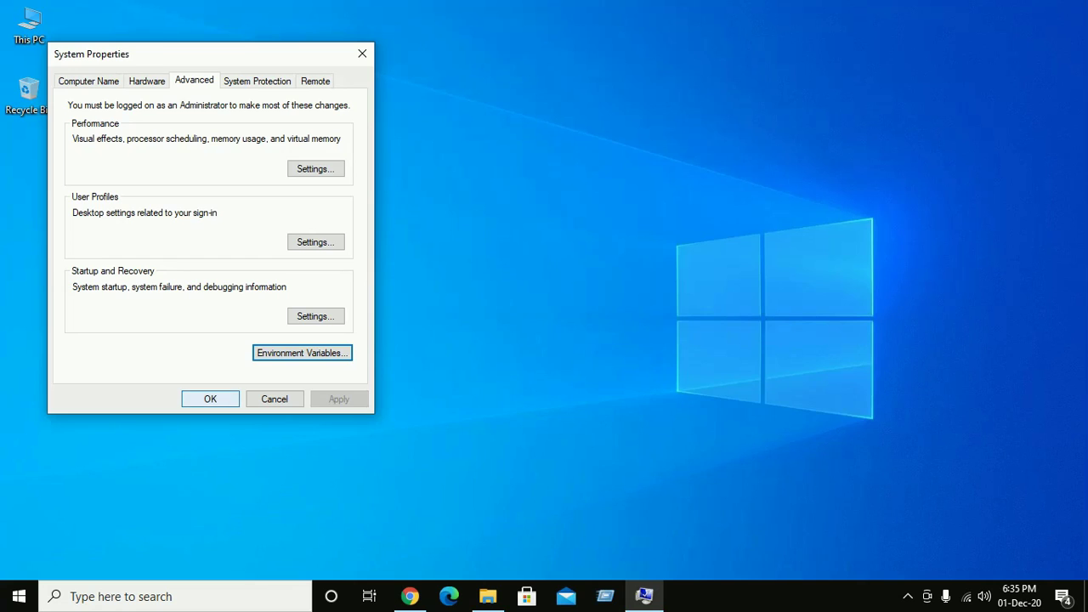
key(Tab)
key(Return)
right_click(358, 179)
click(391, 226)
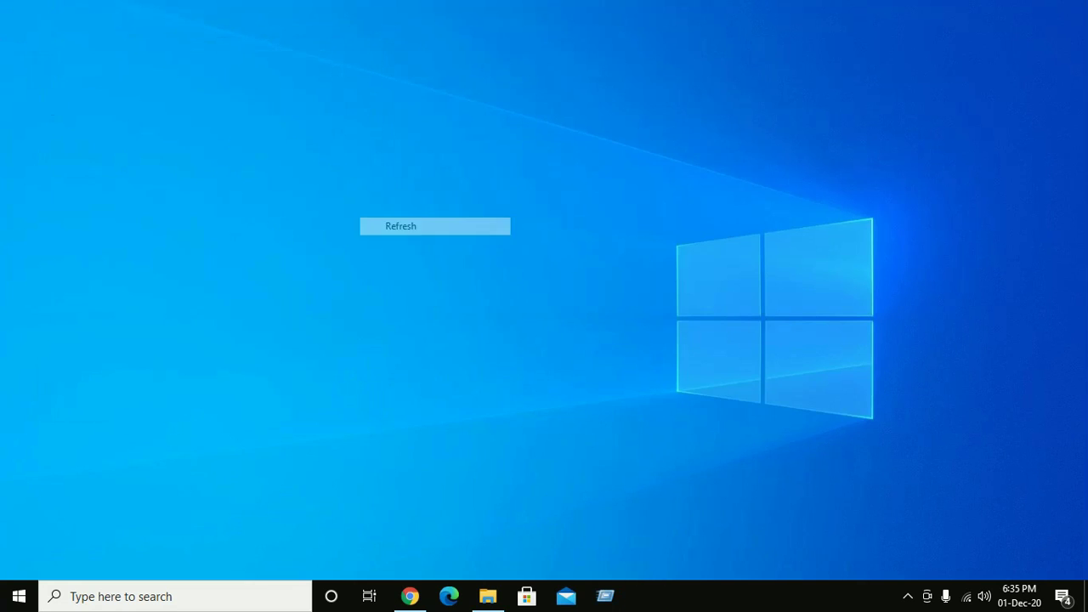
right_click(265, 113)
key(Return)
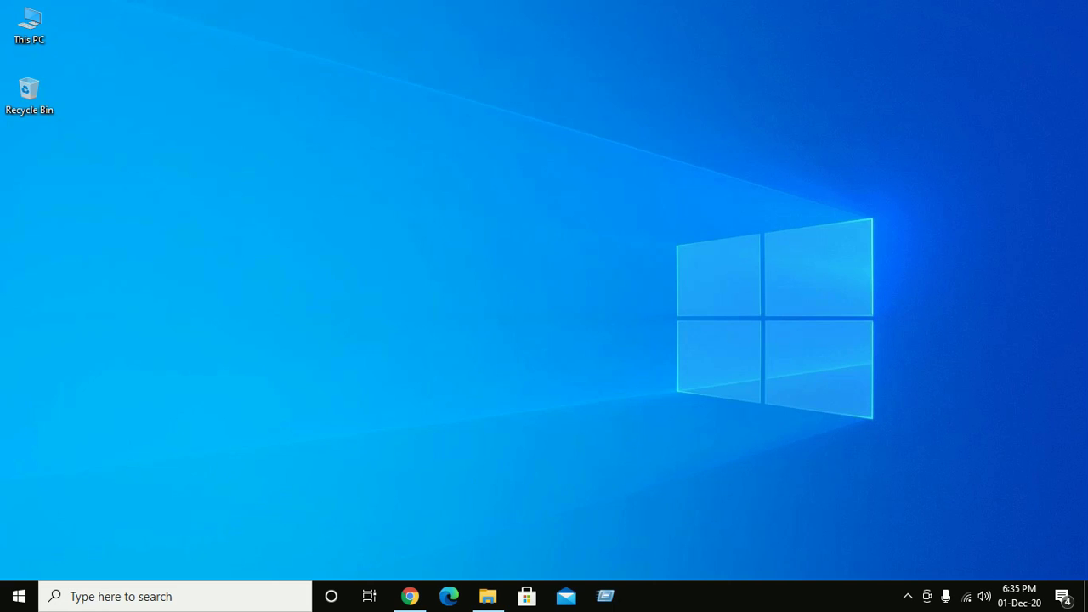
click(121, 596)
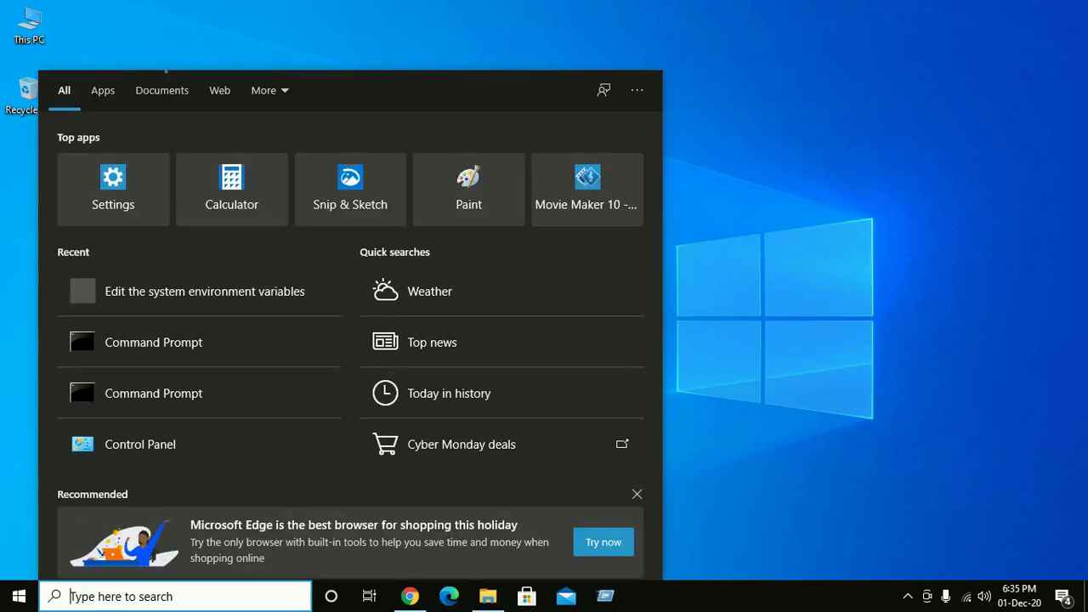
Launch Command Prompt with 'cmd', maximize it, and enter java --version
text(cmd)
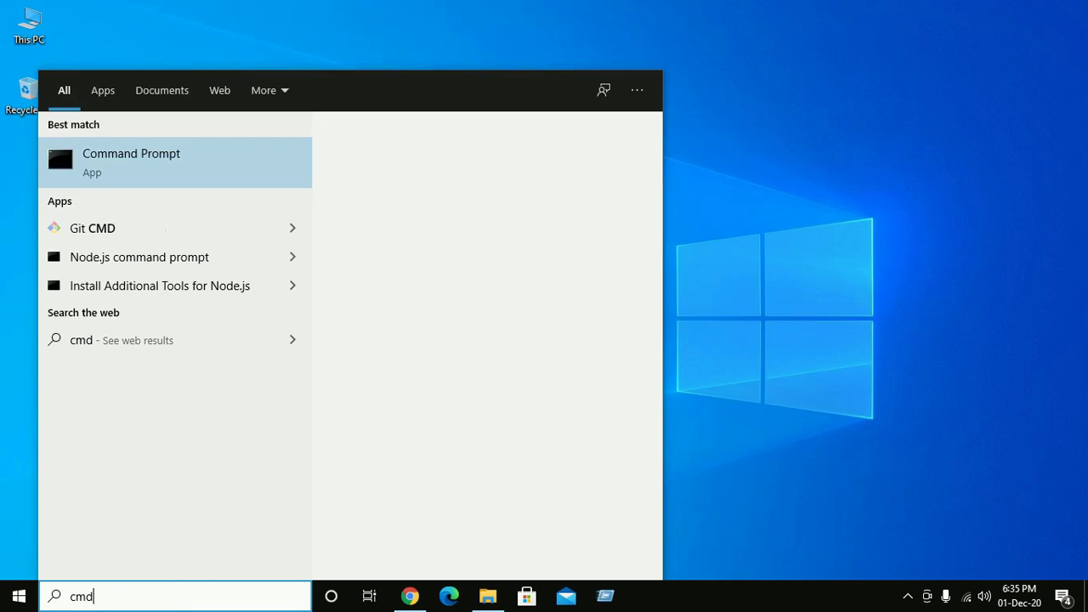
key(Return)
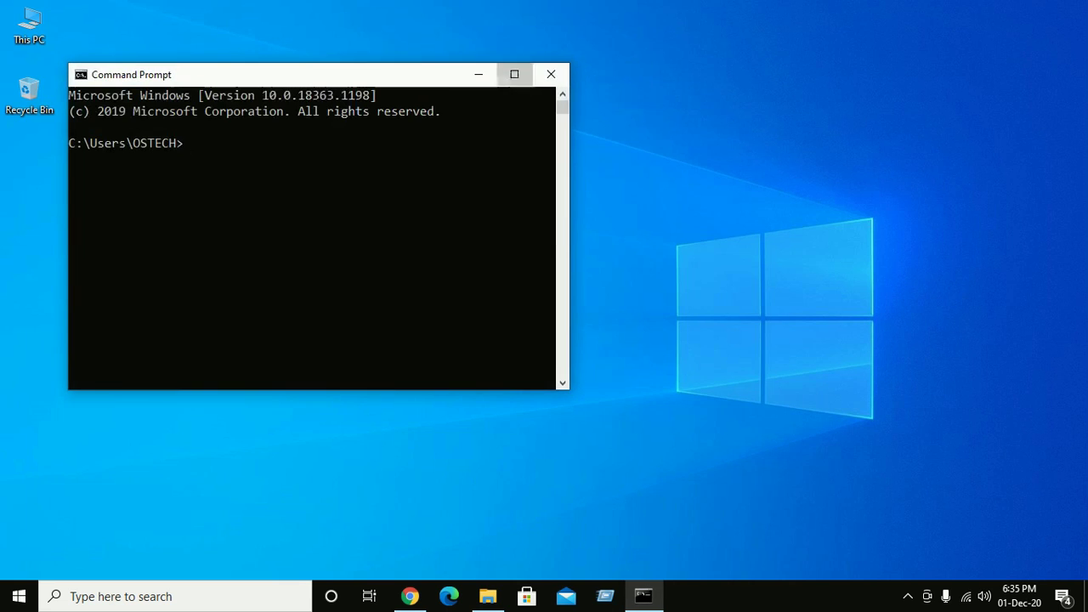
click(514, 74)
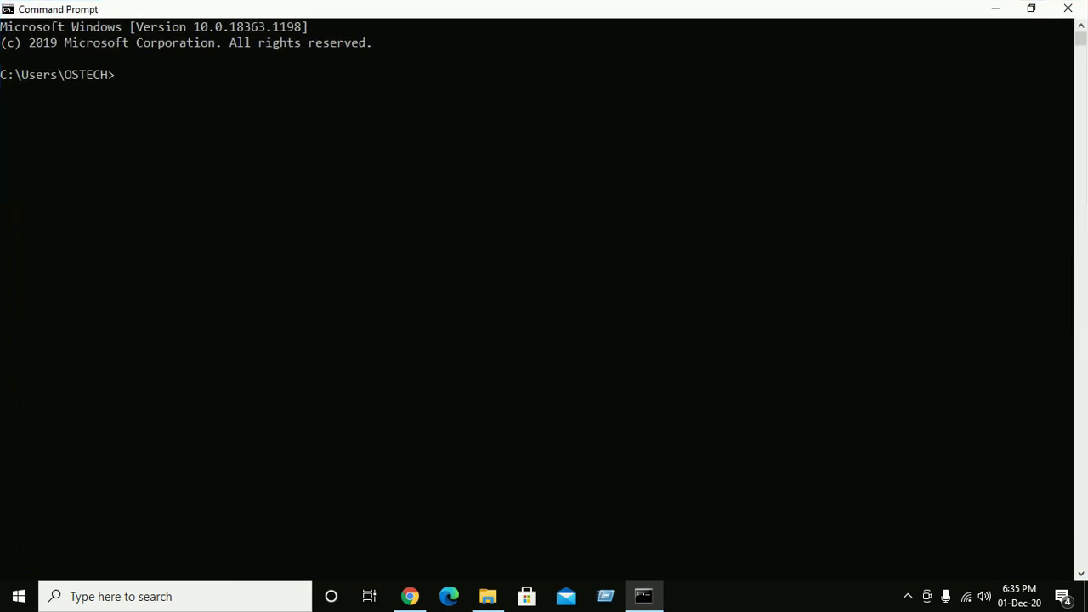
text(java --version)
Run java --version, then retry as java -V; both are rejected
key(Return)
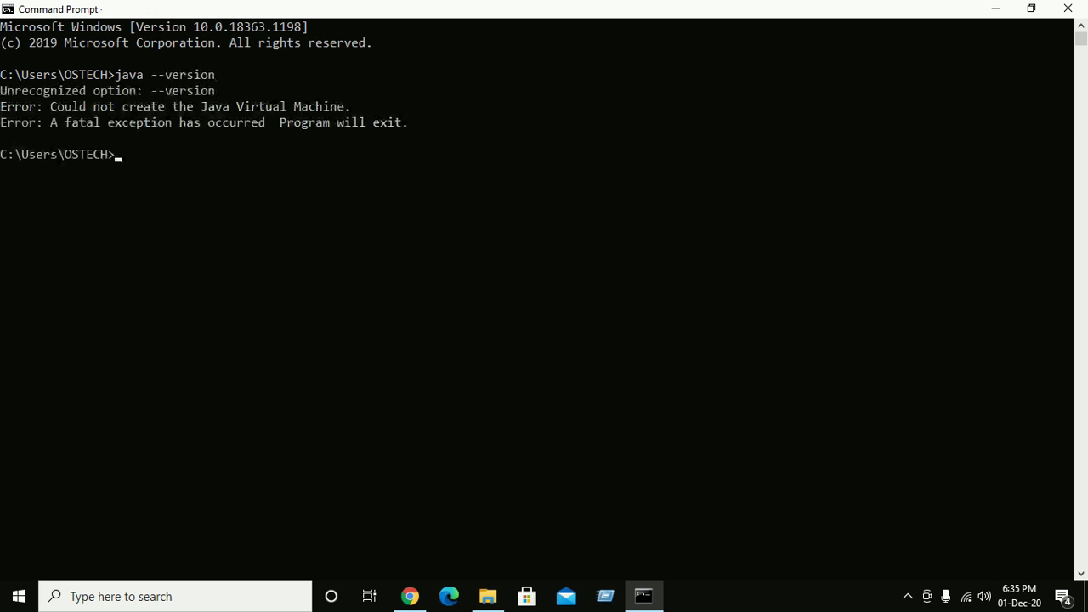
key(Up)
key(BackSpace)
key(BackSpace)
key(BackSpace)
key(BackSpace)
key(BackSpace)
key(BackSpace)
key(BackSpace)
key(BackSpace)
text(V)
key(Return)
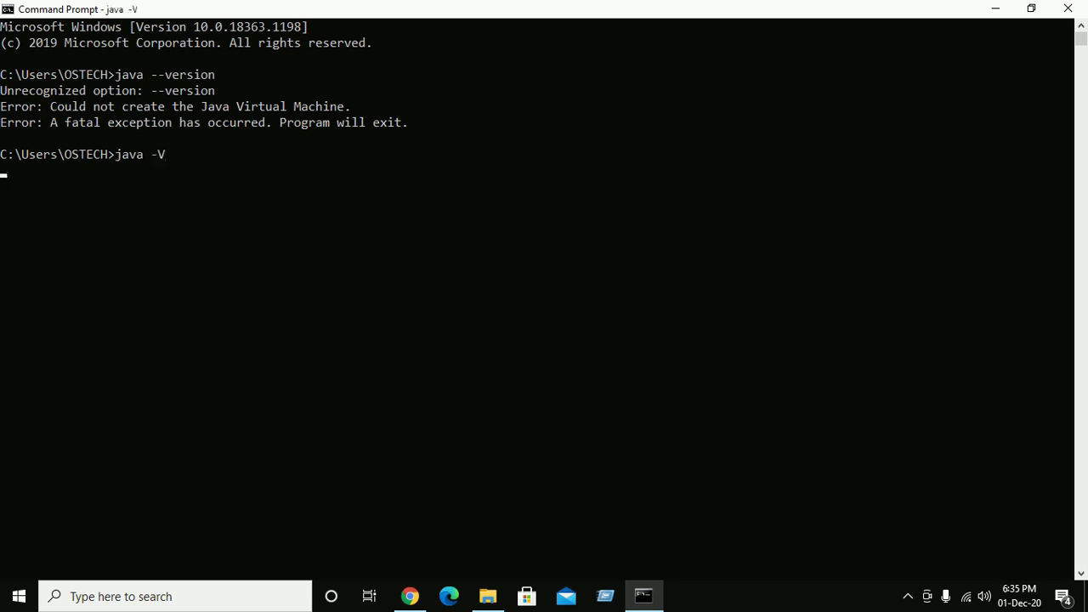
Run java -version to confirm version 1.8.0_271 and highlight the version line
key(Up)
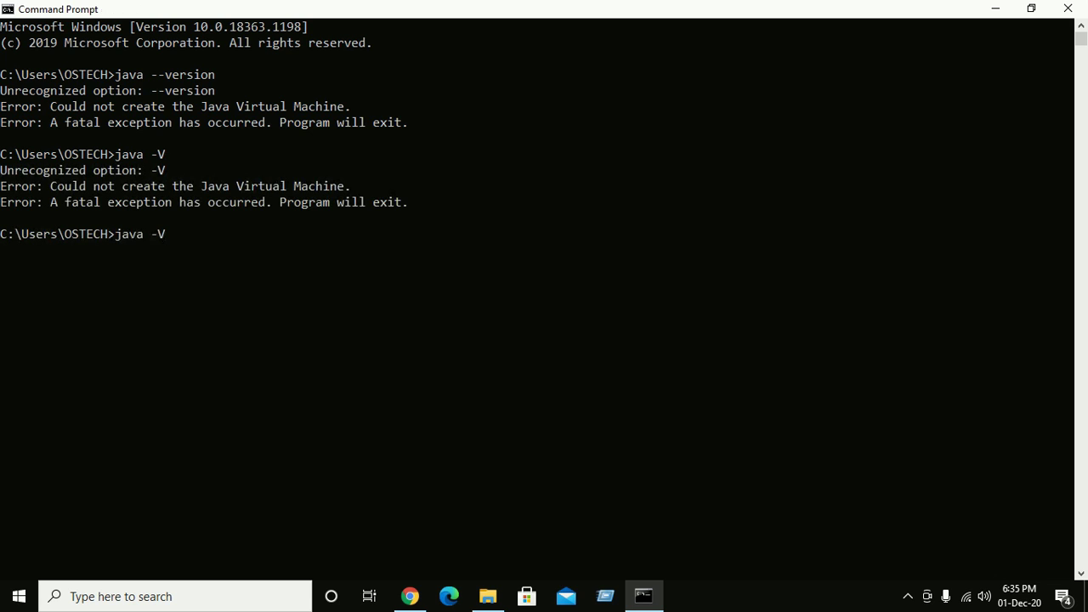
key(BackSpace)
text(version)
key(Return)
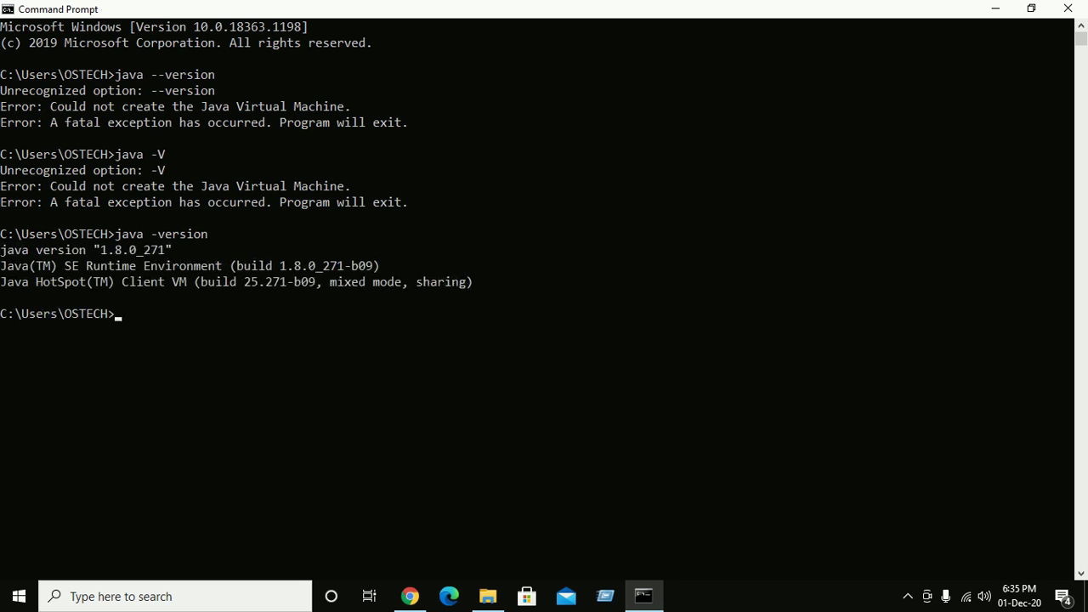
drag(171, 249, 1, 250)
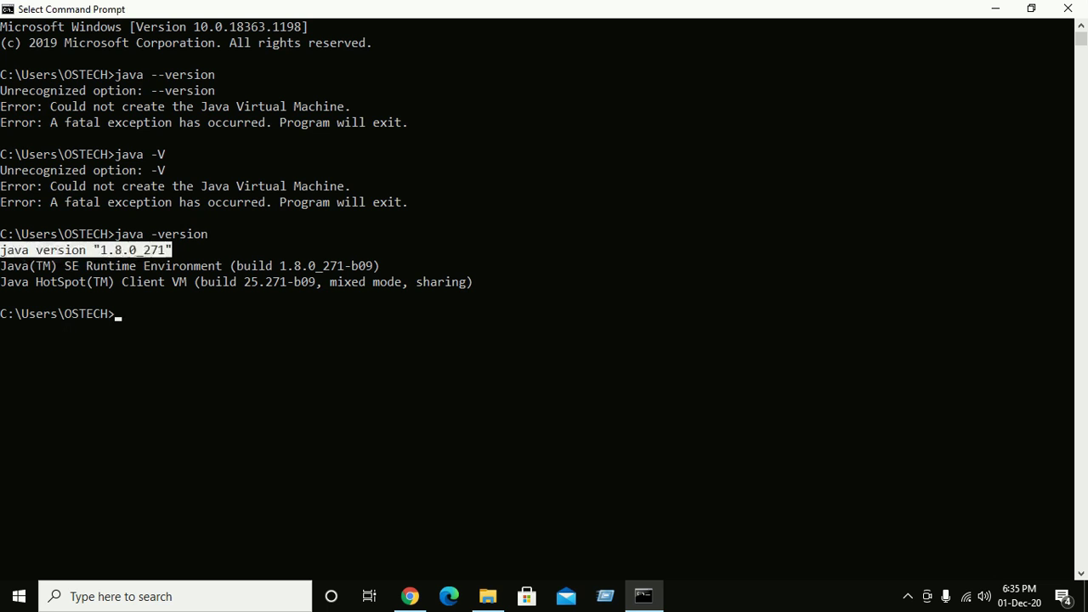